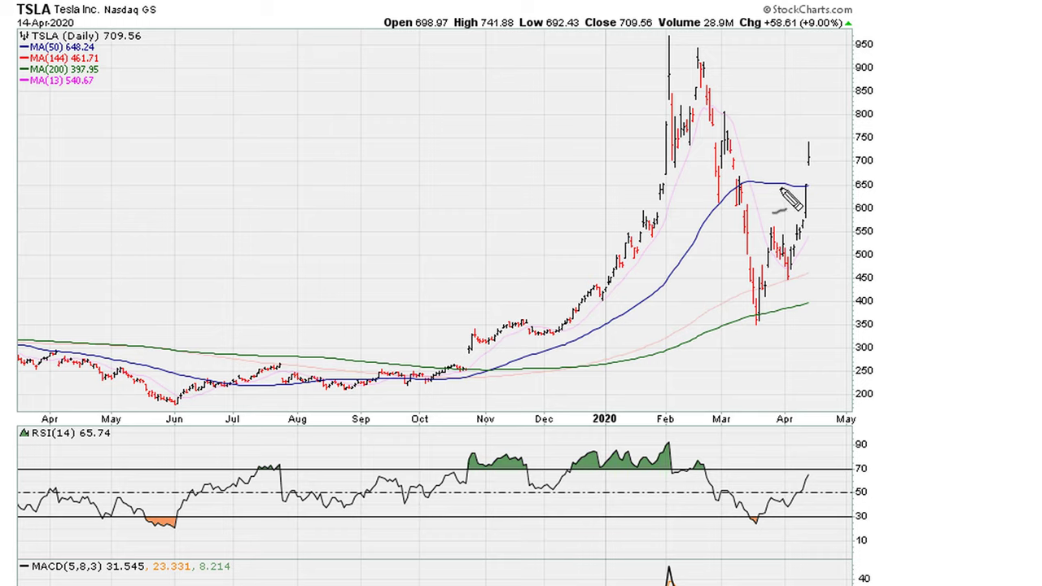
Handwrite 950 at the February peak and ~350 under the March low.
mouse_move(710, 41)
mouse_down()
mouse_move(708, 73)
mouse_move(724, 55)
mouse_move(728, 72)
mouse_move(742, 65)
mouse_move(750, 39)
mouse_up()
drag(744, 355, 769, 331)
drag(749, 388, 762, 371)
mouse_move(773, 335)
mouse_down()
mouse_move(785, 362)
mouse_move(770, 381)
mouse_up()
mouse_move(818, 338)
mouse_down()
mouse_move(804, 381)
mouse_move(832, 376)
mouse_up()
Write ~750 by the latest bar, trace a black V, then clear all annotations.
mouse_move(775, 124)
mouse_down()
mouse_move(819, 79)
mouse_move(814, 122)
mouse_move(854, 81)
mouse_move(861, 126)
mouse_move(871, 90)
mouse_up()
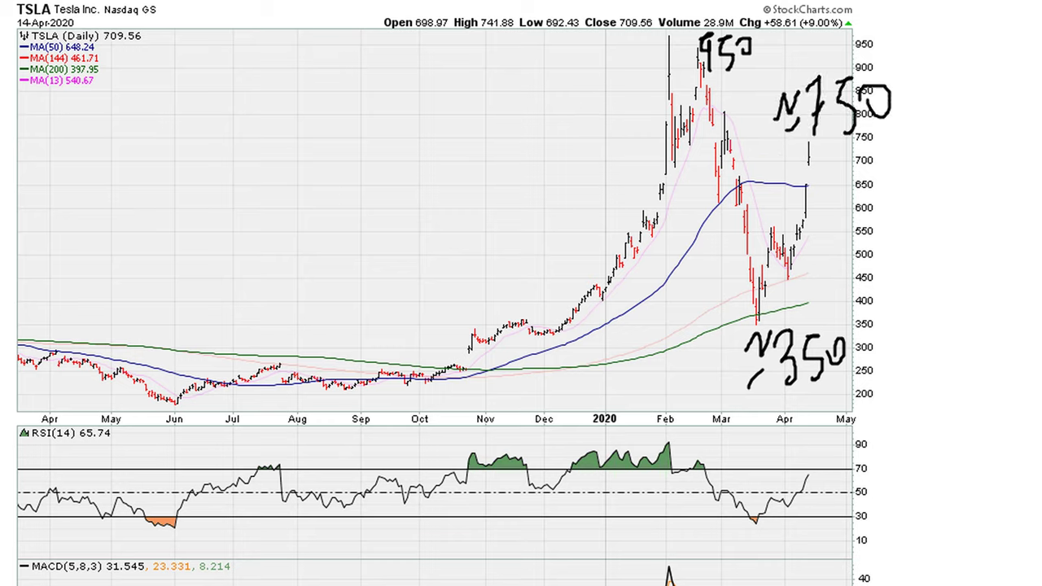
mouse_move(701, 94)
mouse_down()
mouse_move(748, 285)
mouse_move(802, 228)
mouse_move(814, 146)
mouse_up()
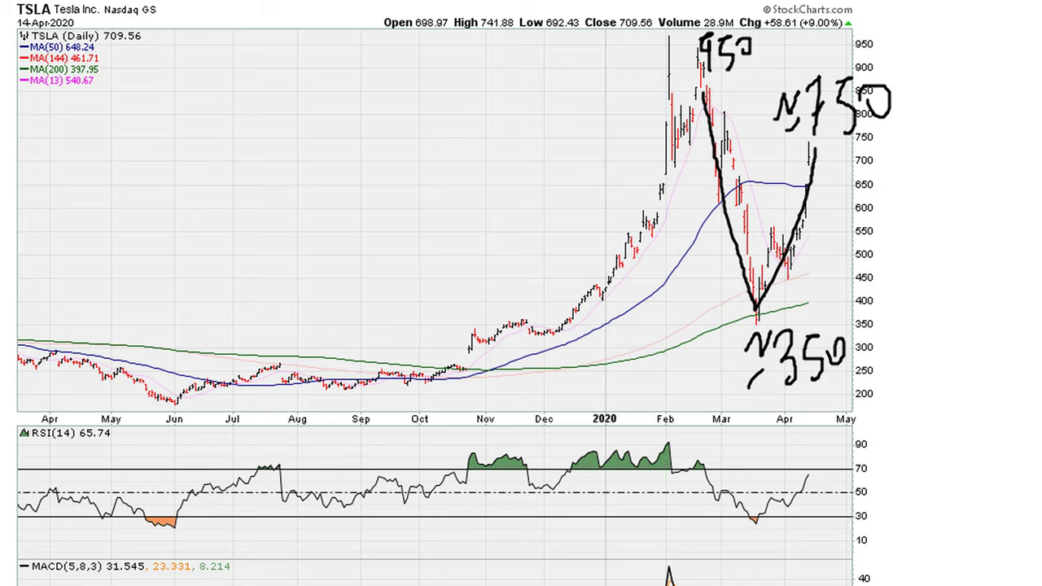
key(Escape)
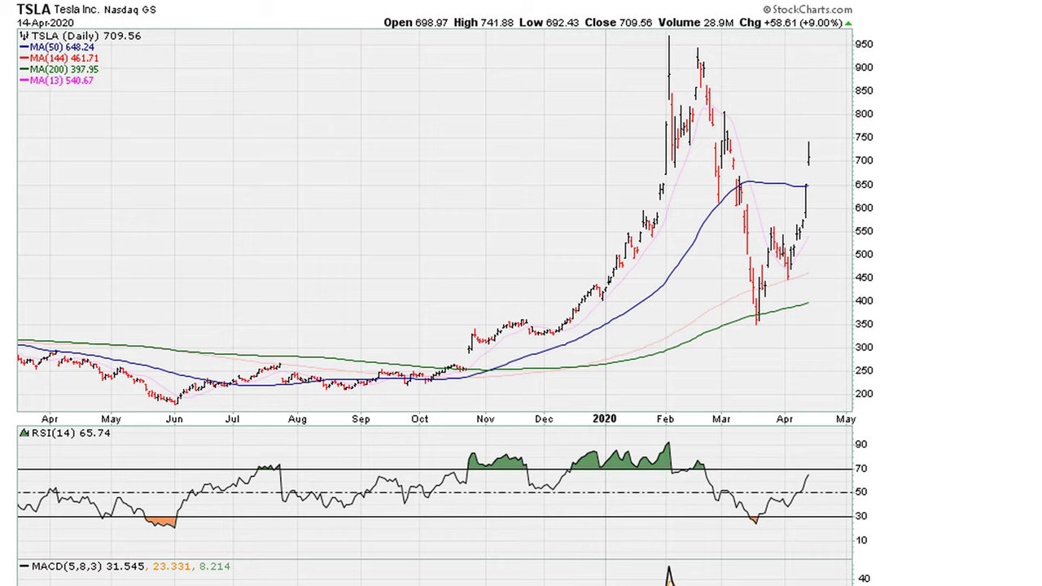
Draw a red RSI trendline from the June low and box the break in RSI and price near 850.
drag(838, 415, 828, 404)
drag(173, 527, 709, 476)
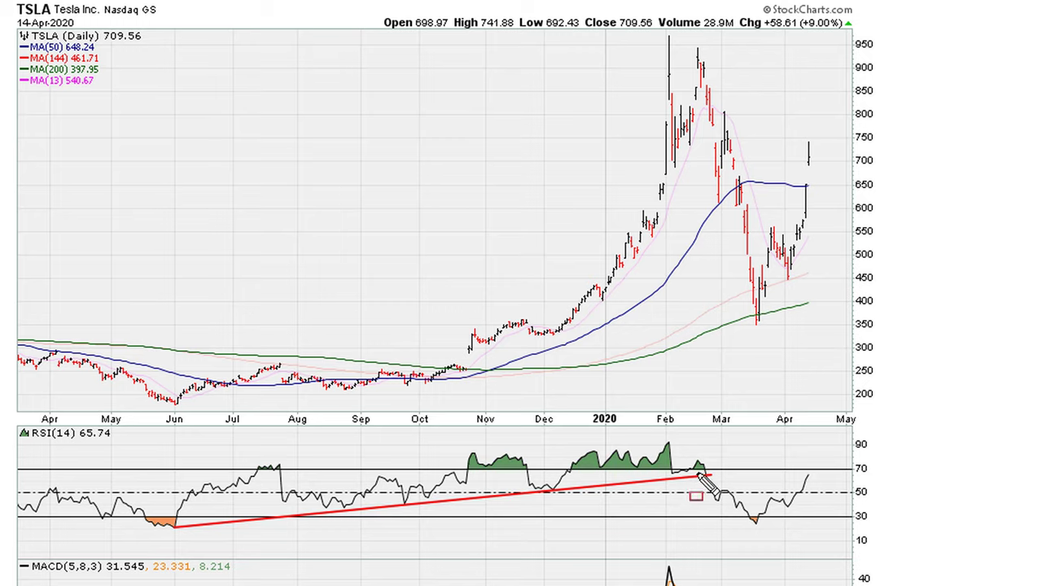
drag(697, 470, 719, 481)
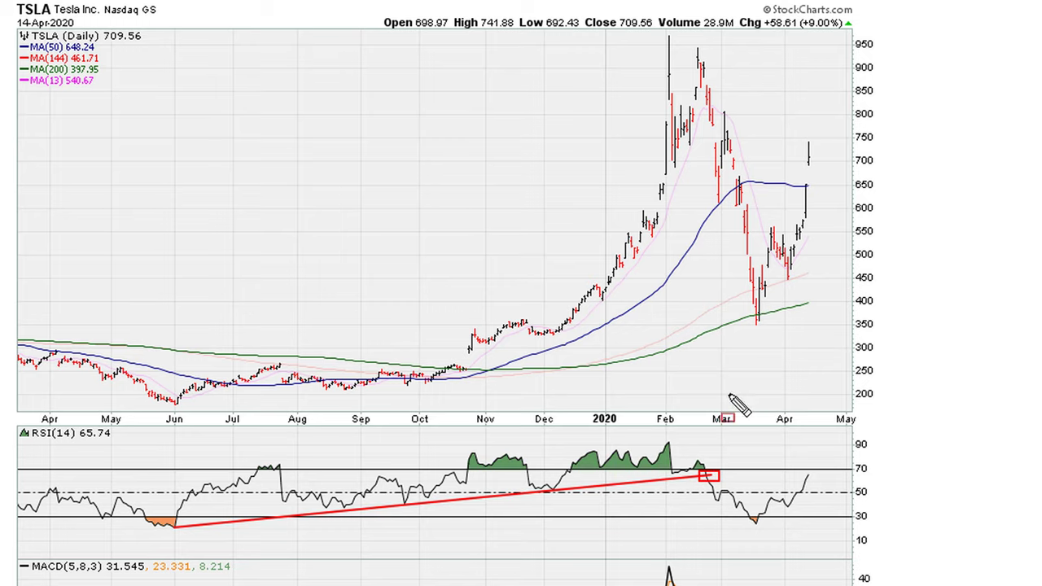
drag(706, 122, 723, 105)
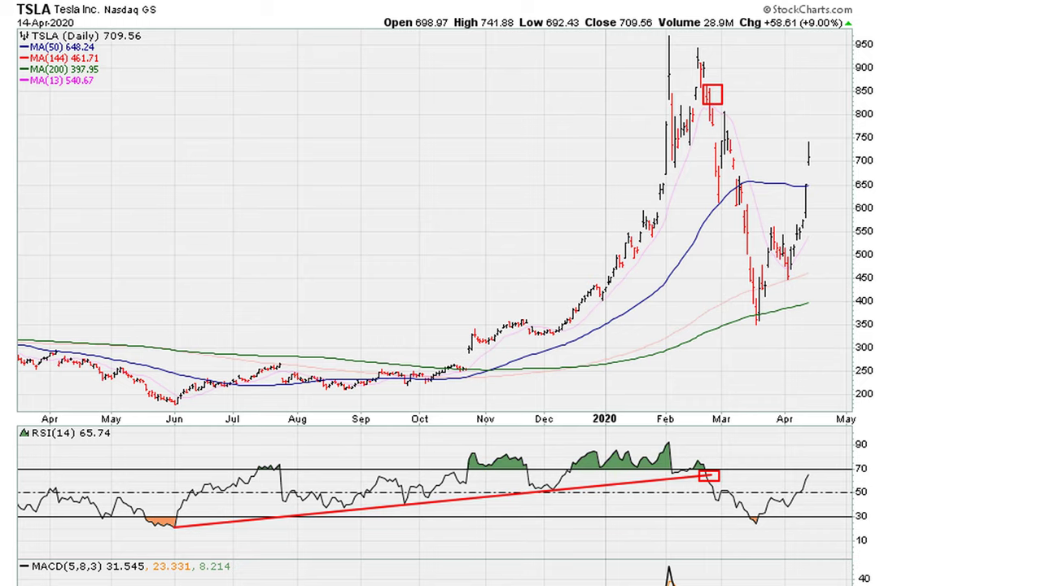
Add red arrows at the price and RSI boxes, then circle the February–March crash in magenta.
drag(739, 51, 715, 84)
drag(720, 436, 710, 470)
mouse_move(706, 105)
mouse_down()
mouse_move(728, 135)
mouse_move(758, 236)
mouse_move(767, 307)
mouse_move(742, 316)
mouse_move(708, 208)
mouse_move(705, 108)
mouse_up()
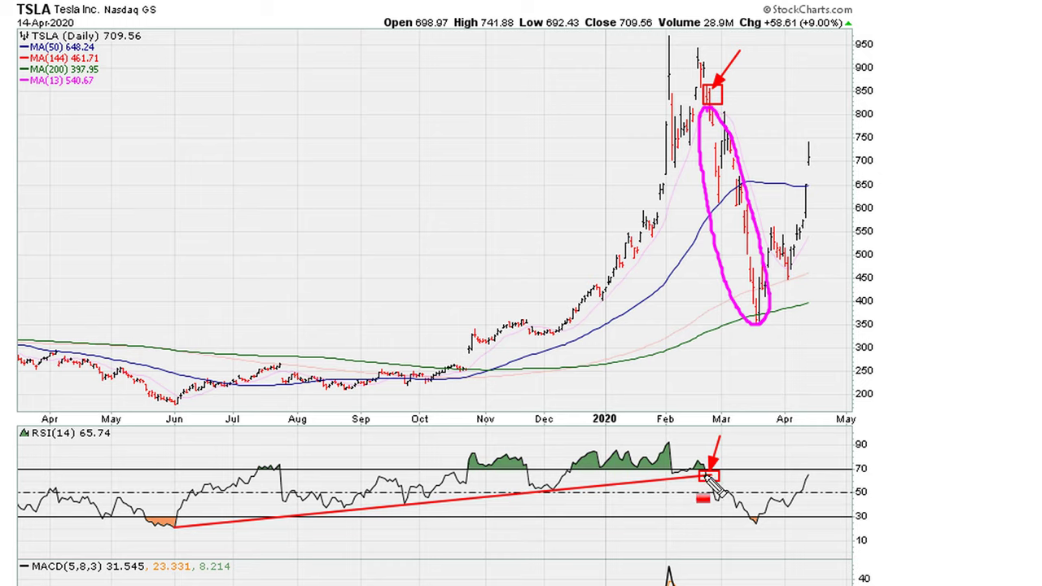
Extend a red level line right from the RSI box, adding a magenta pullback arrow and choppy path.
drag(709, 476, 903, 479)
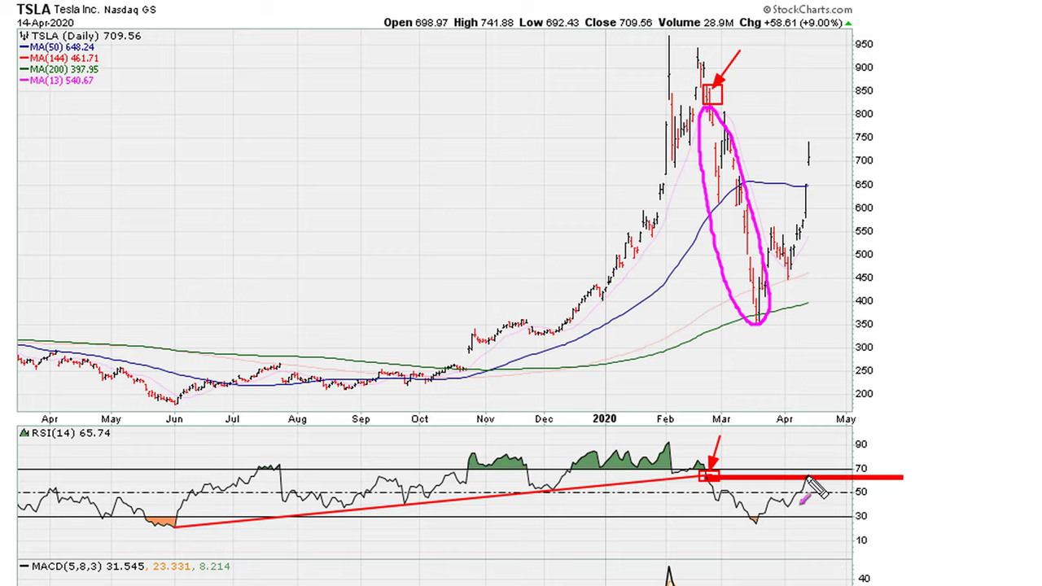
drag(806, 478, 828, 515)
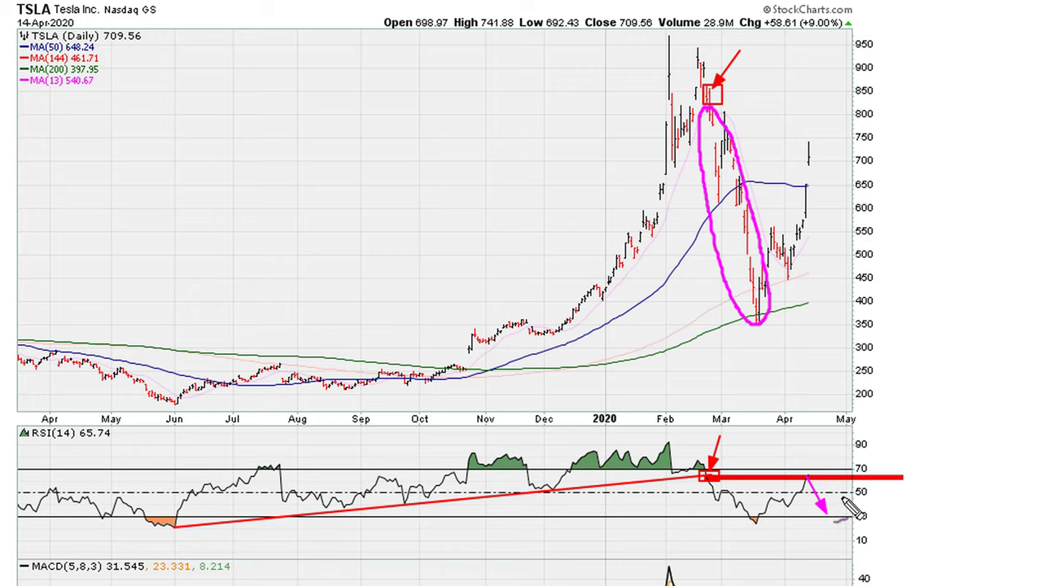
mouse_move(841, 495)
mouse_down()
mouse_move(850, 479)
mouse_move(857, 492)
mouse_move(864, 481)
mouse_move(887, 517)
mouse_move(895, 478)
mouse_move(925, 491)
mouse_move(939, 480)
mouse_move(957, 503)
mouse_up()
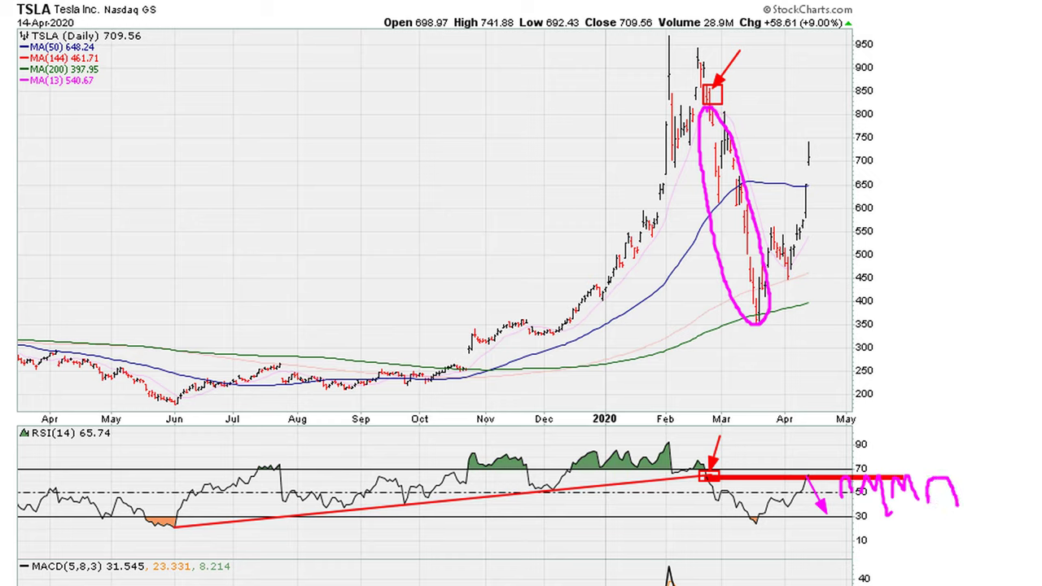
Extend the red line, box latest RSI and price (700–750) in magenta, add drop arrow and green RSI curve.
drag(827, 477, 999, 477)
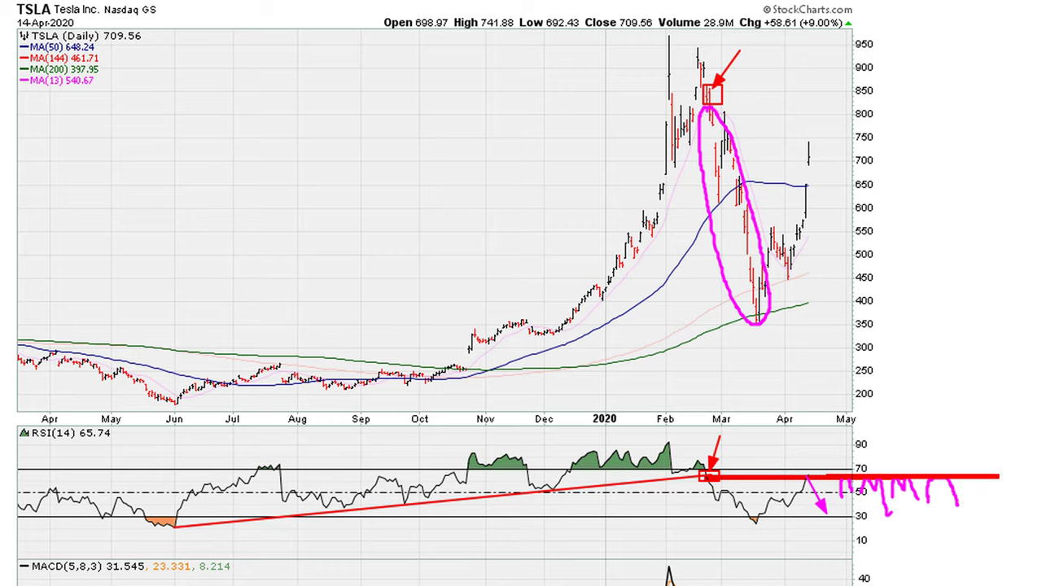
drag(798, 470, 814, 487)
drag(801, 150, 823, 169)
drag(814, 171, 839, 243)
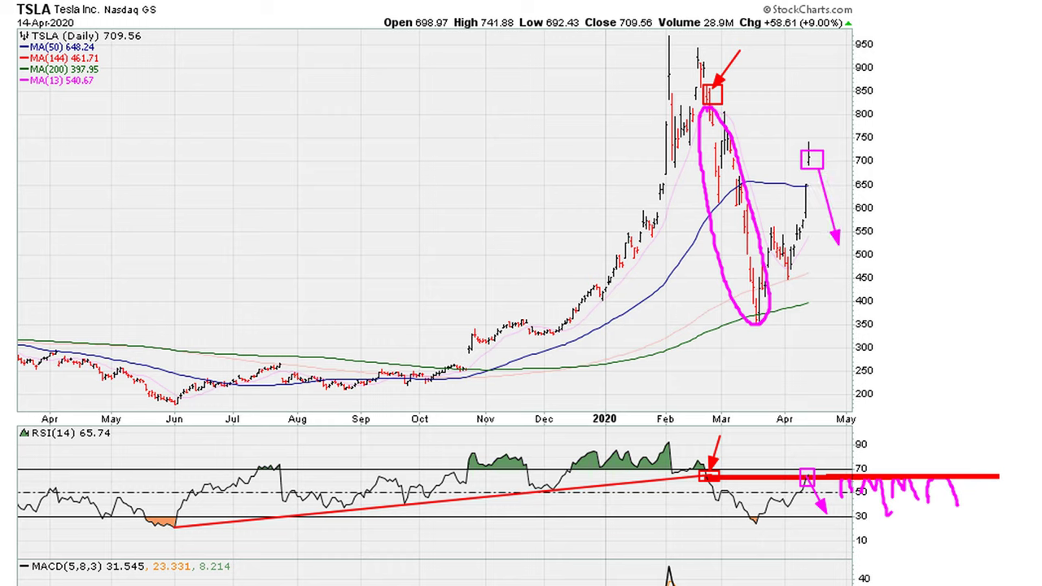
mouse_move(814, 477)
mouse_down()
mouse_move(836, 443)
mouse_move(843, 395)
mouse_move(851, 419)
mouse_up()
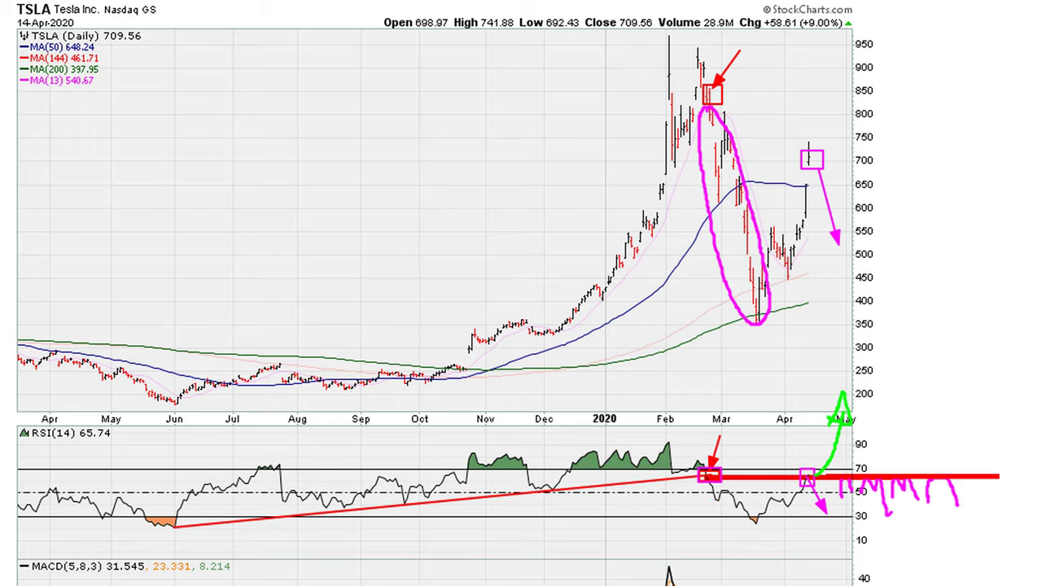
Clear the chart, draw a blue trendline across RSI highs, blue October breakout arrows, and a green rally path.
key(Escape)
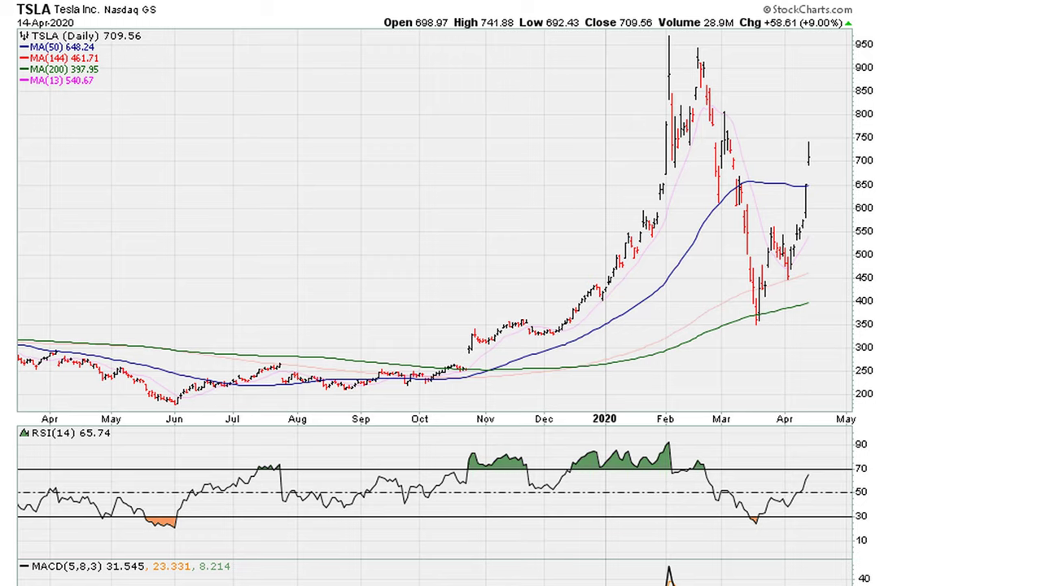
mouse_move(280, 469)
mouse_down()
mouse_move(475, 472)
mouse_move(488, 483)
mouse_move(481, 477)
mouse_up()
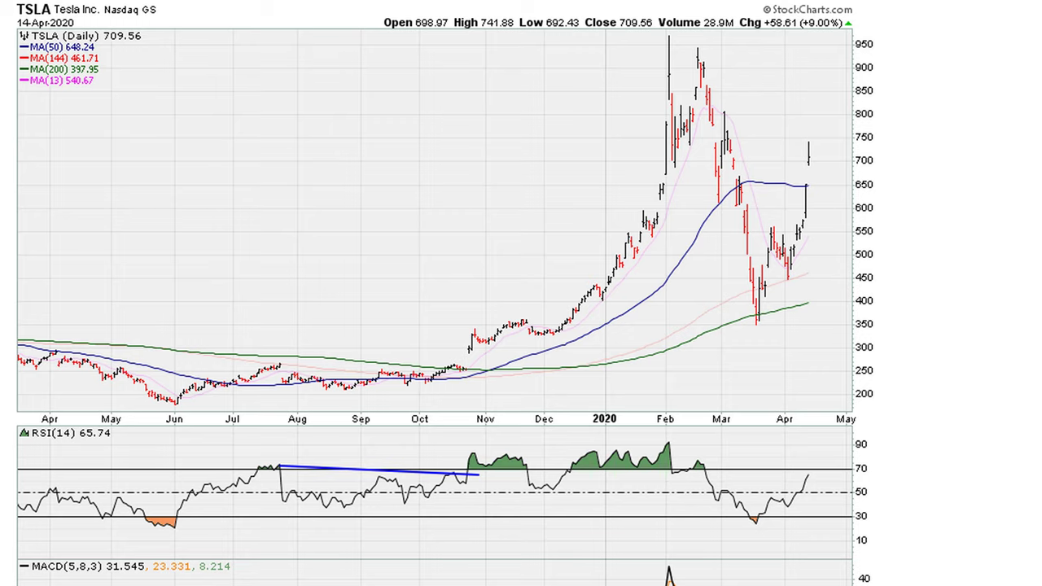
drag(429, 447, 466, 470)
mouse_move(425, 327)
mouse_down()
mouse_move(440, 350)
mouse_move(463, 357)
mouse_up()
mouse_move(462, 343)
mouse_down()
mouse_move(462, 332)
mouse_move(632, 203)
mouse_move(657, 35)
mouse_move(667, 68)
mouse_up()
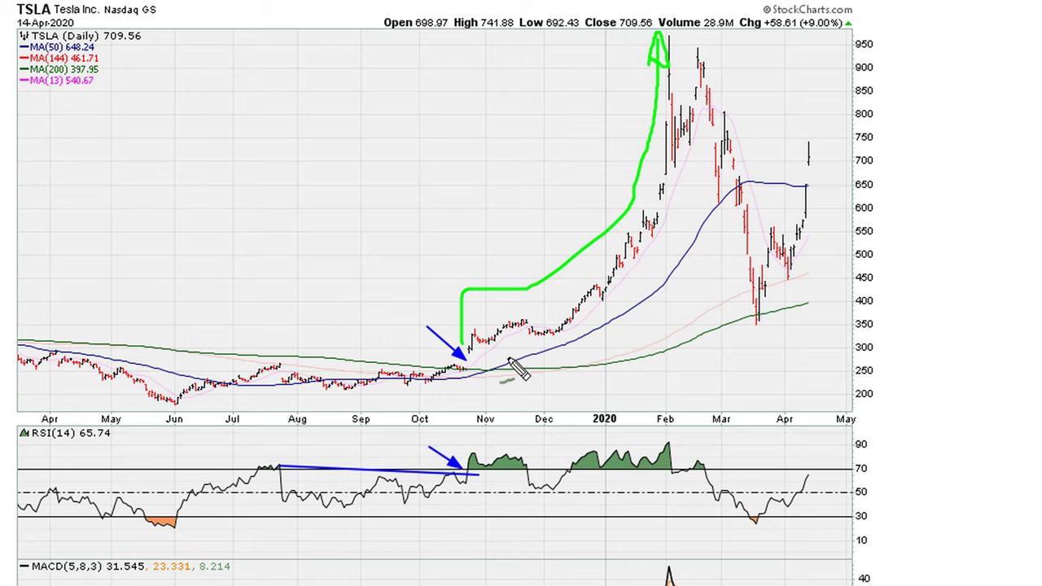
Write green 300 and 960 labels, box October's RSI crossing in blue, and draw a blue level line.
mouse_move(510, 352)
mouse_down()
mouse_move(530, 371)
mouse_move(560, 366)
mouse_move(552, 356)
mouse_up()
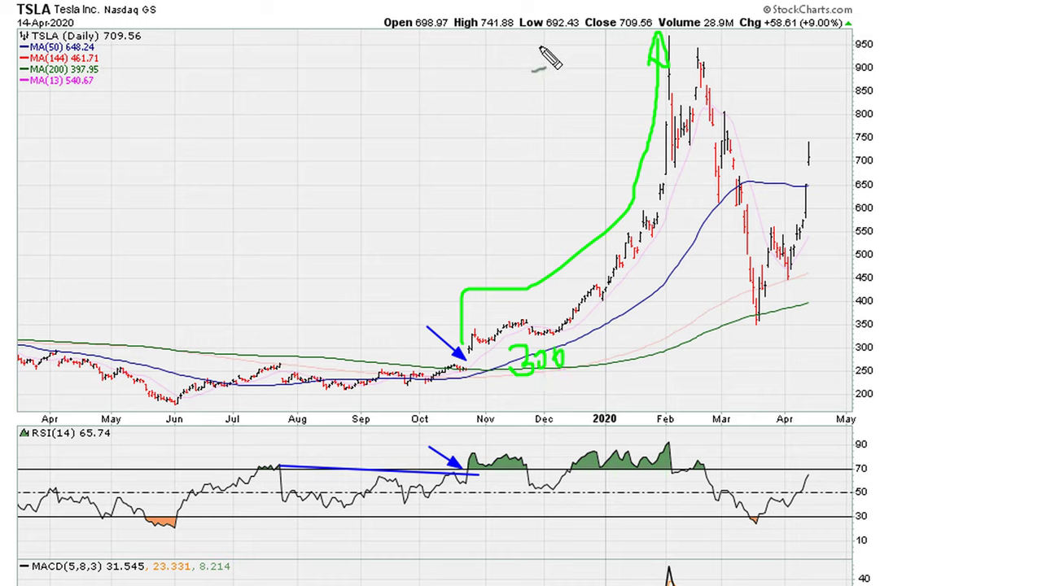
mouse_move(577, 42)
mouse_down()
mouse_move(587, 72)
mouse_move(614, 47)
mouse_up()
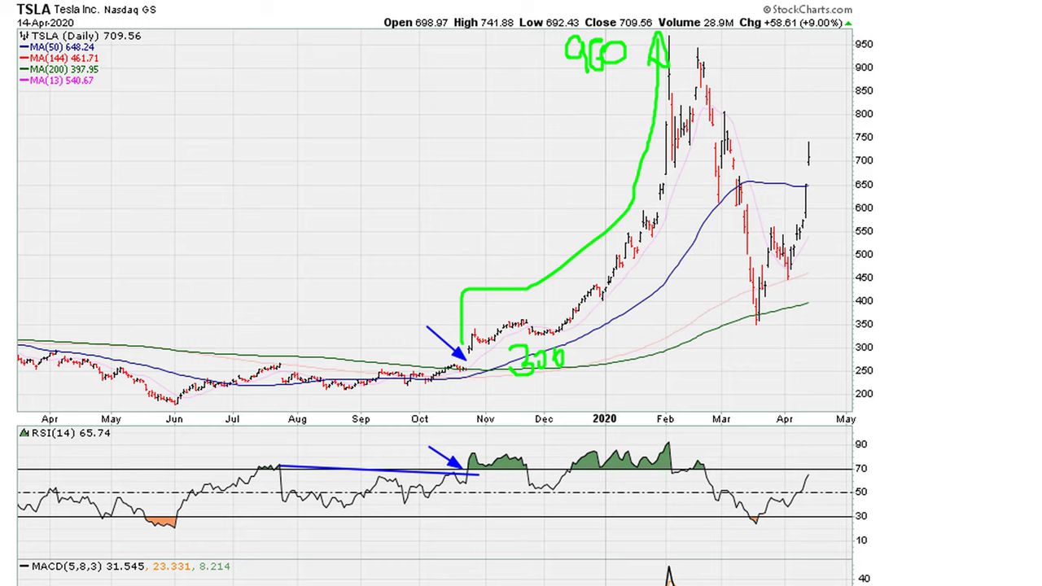
mouse_move(462, 469)
mouse_down()
mouse_move(464, 482)
mouse_move(475, 471)
mouse_move(477, 482)
mouse_up()
mouse_move(458, 496)
mouse_down()
mouse_move(617, 478)
mouse_move(881, 480)
mouse_up()
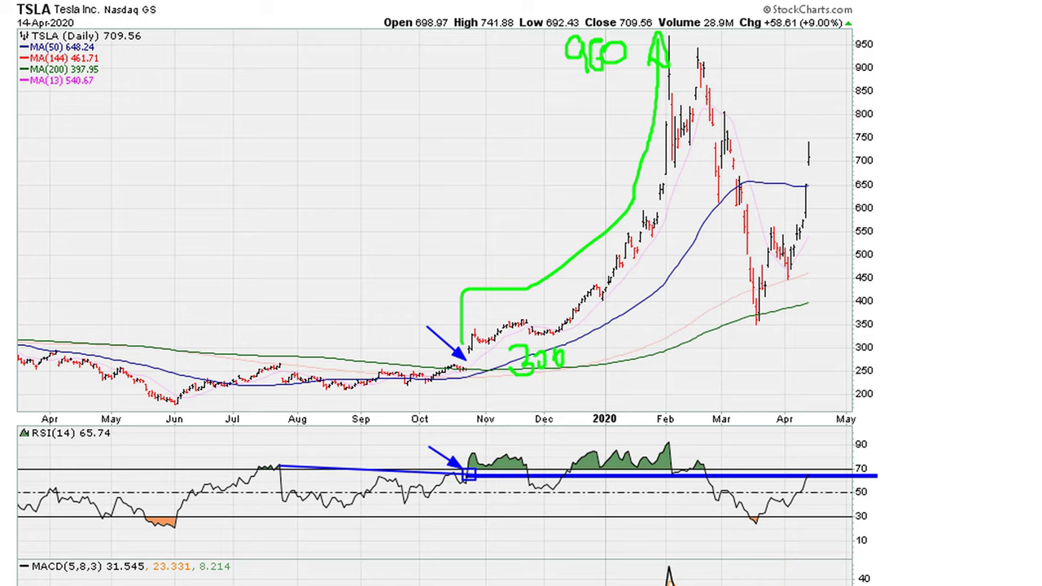
Mark the November RSI dip and price bar in cyan, and the December retest pair in dark blue.
drag(547, 444, 534, 466)
drag(554, 295, 530, 324)
drag(549, 452, 560, 470)
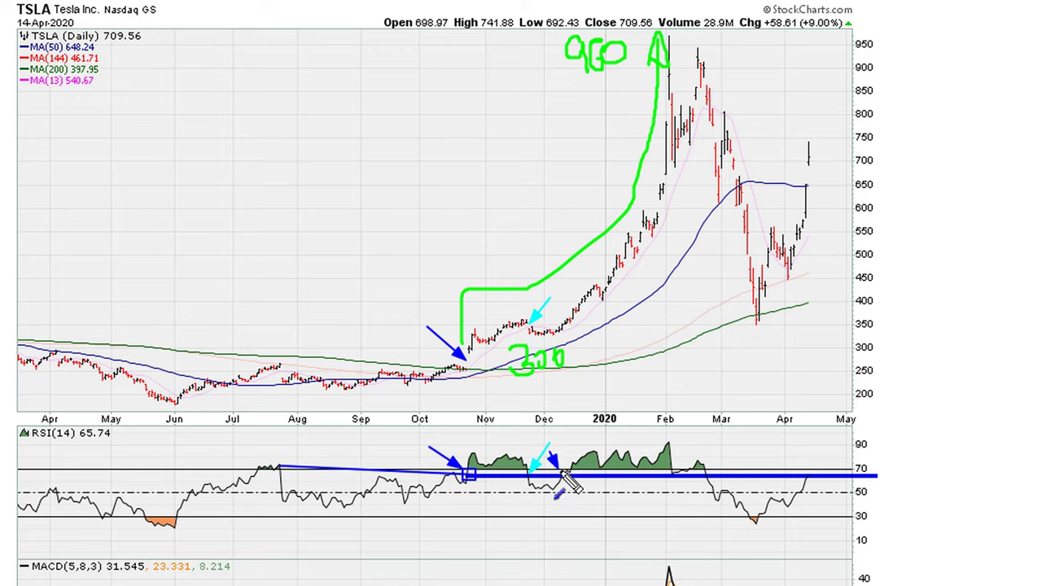
mouse_move(561, 303)
mouse_down()
mouse_move(550, 313)
mouse_move(562, 325)
mouse_up()
Arrow the February RSI test and price bar, the late-February drop and peak in cyan, plus a green RSI projection.
drag(667, 511, 675, 483)
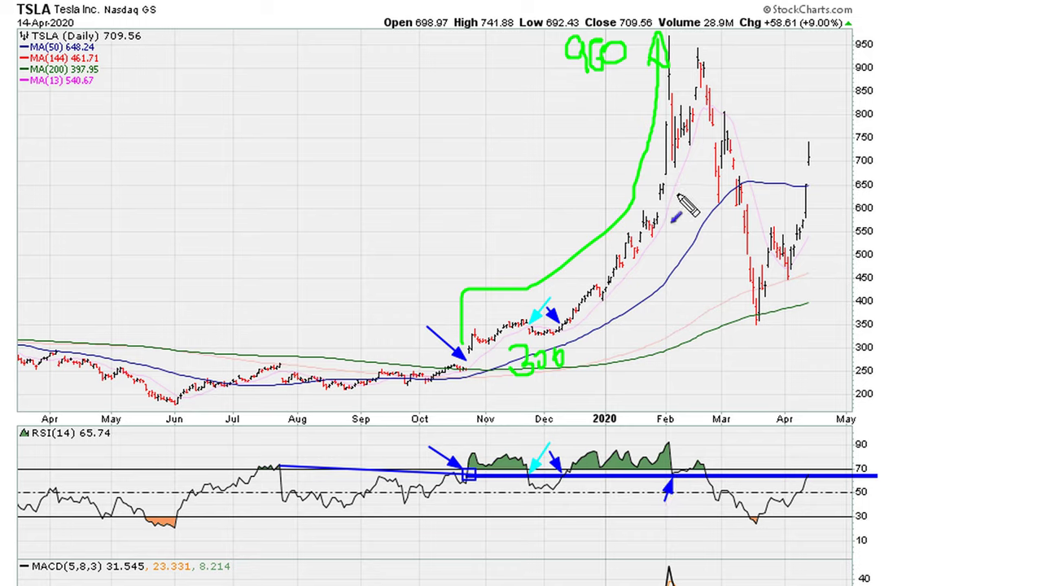
drag(679, 197, 676, 170)
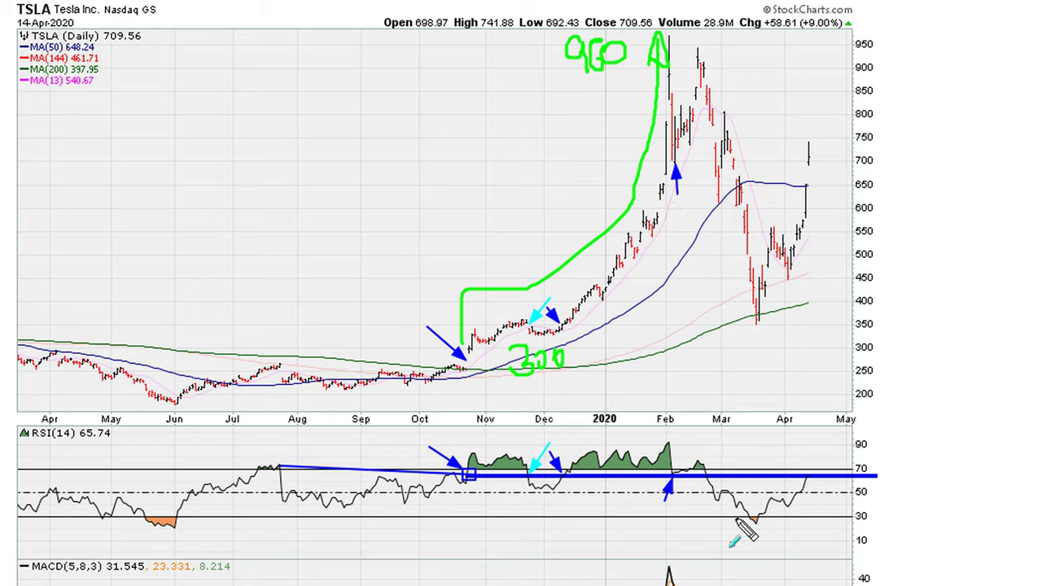
drag(720, 445, 710, 472)
drag(720, 47, 709, 80)
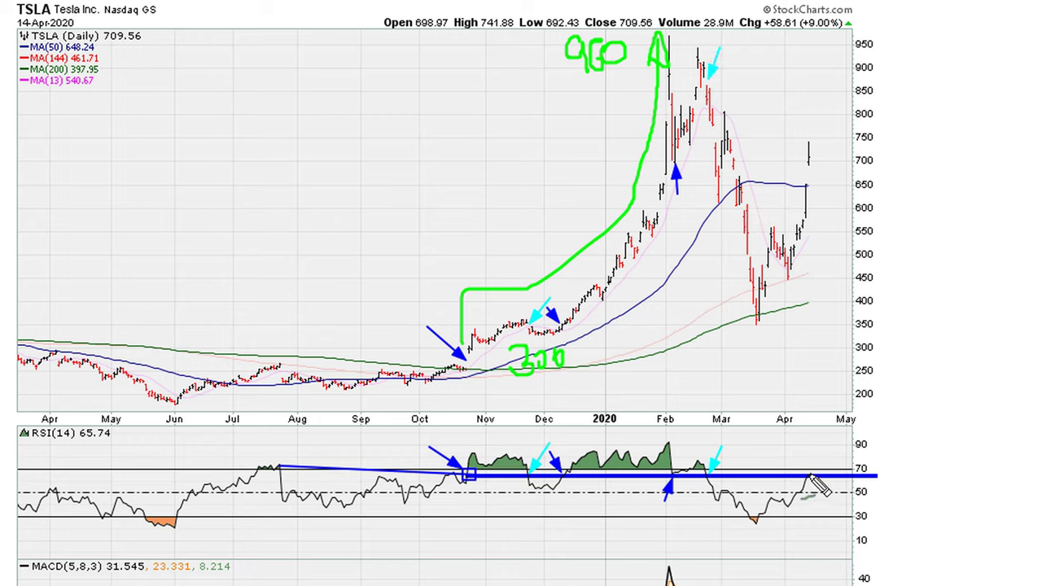
mouse_move(811, 478)
mouse_down()
mouse_move(826, 426)
mouse_move(831, 446)
mouse_up()
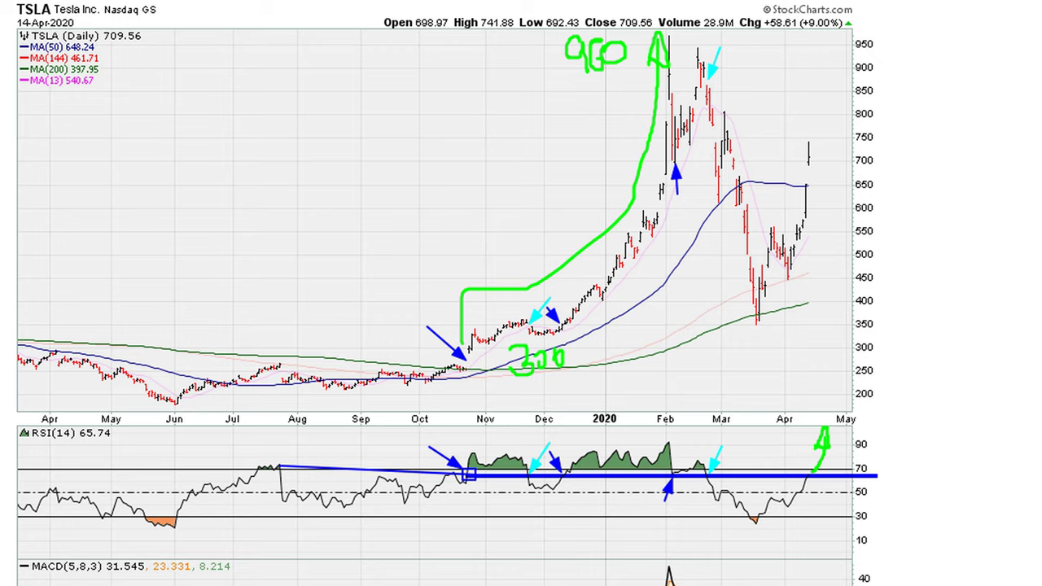
Add a magenta RSI drop arrow, a red RSI trendline from June's low, and black boxes at March low and April high.
mouse_move(813, 474)
mouse_down()
mouse_move(824, 510)
mouse_move(817, 498)
mouse_move(824, 510)
mouse_move(831, 498)
mouse_move(820, 509)
mouse_up()
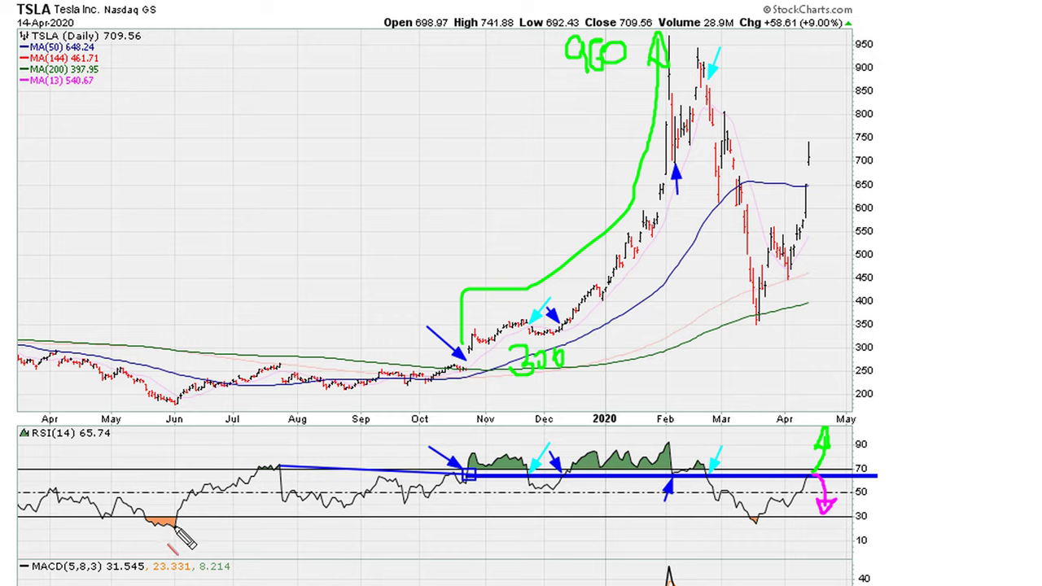
mouse_move(174, 528)
mouse_down()
mouse_move(708, 475)
mouse_move(875, 480)
mouse_up()
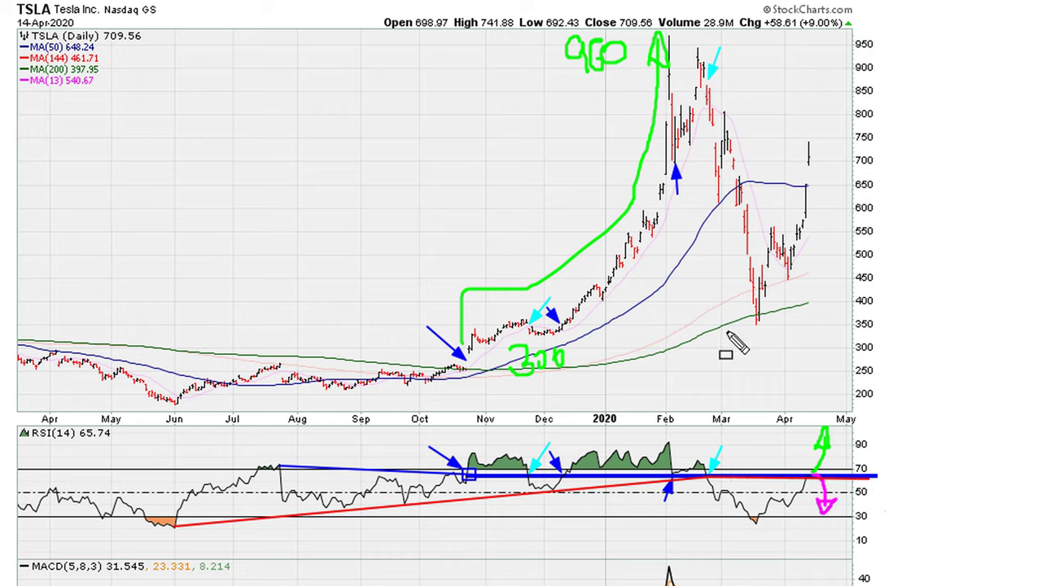
drag(751, 316, 765, 323)
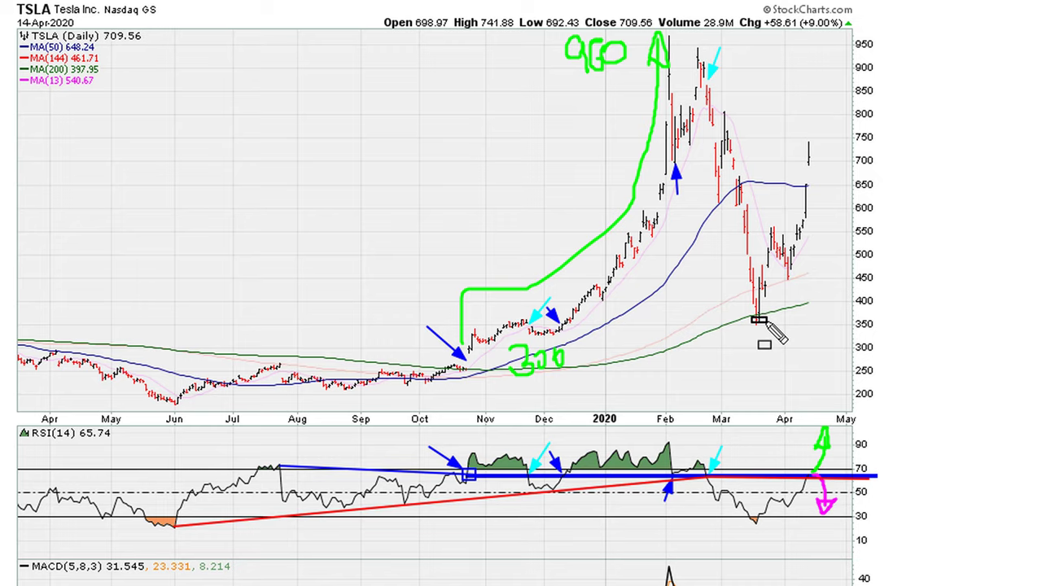
drag(804, 141, 816, 149)
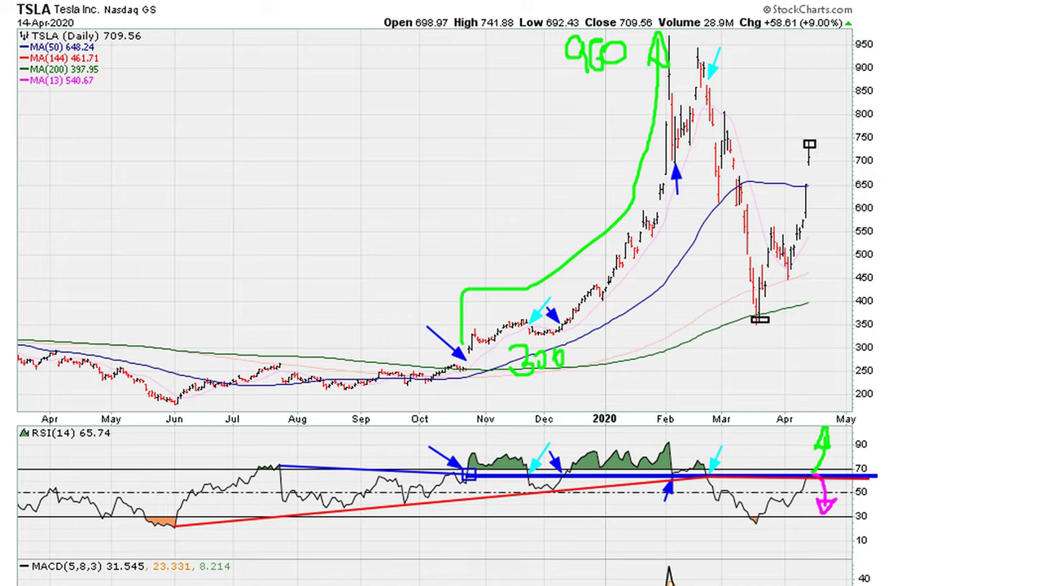